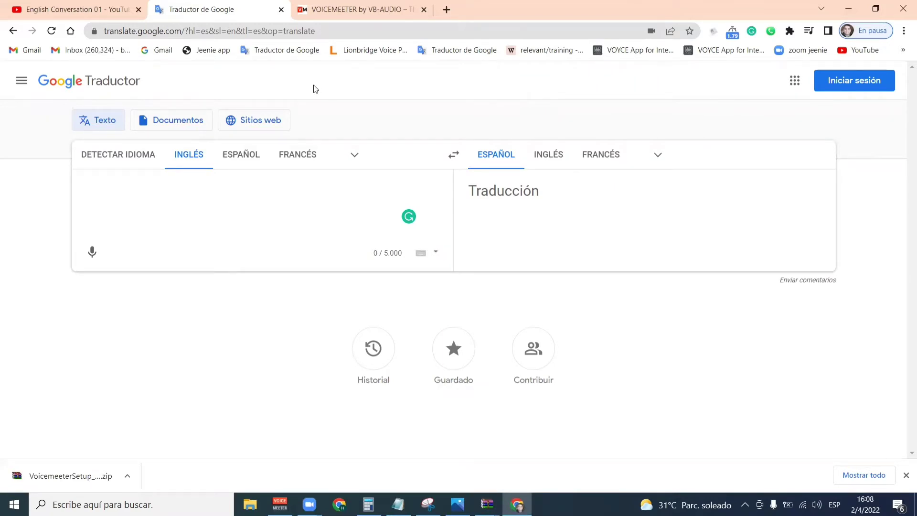
Switch Chrome from the Traductor de Google tab to the VOICEMEETER by VB-AUDIO tab.
key("ctrl+Tab")
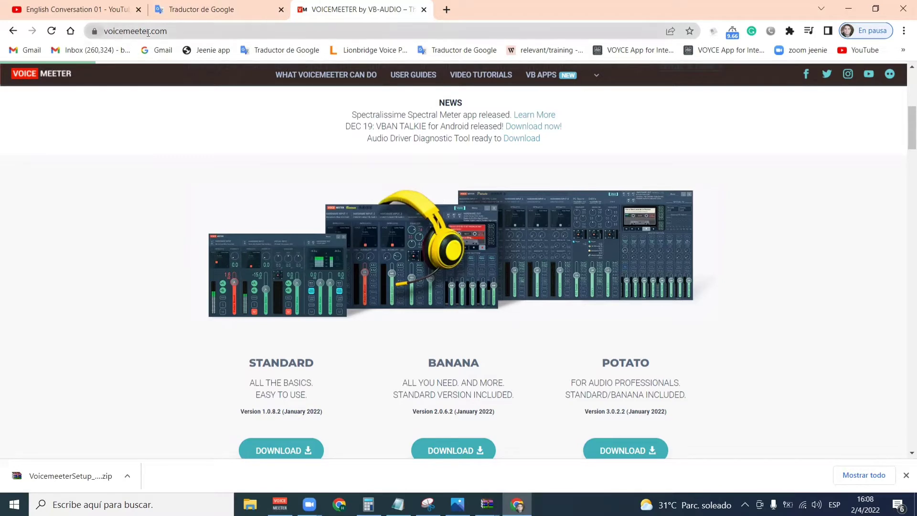
Scroll voicemeeter.com to the Standard, Banana and Potato download buttons.
scroll(225, 146, "down", 5)
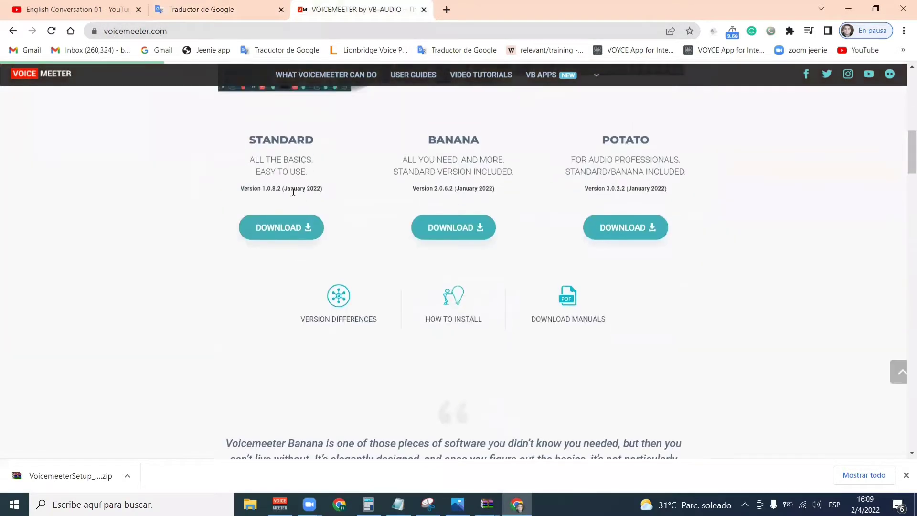
scroll(227, 168, "up", 1)
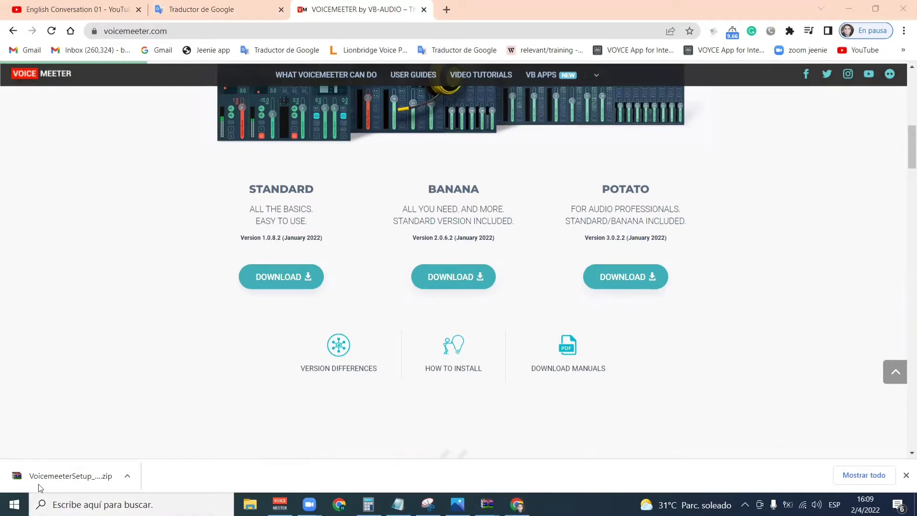
left_click(15, 504)
scroll(110, 294, "down", 20)
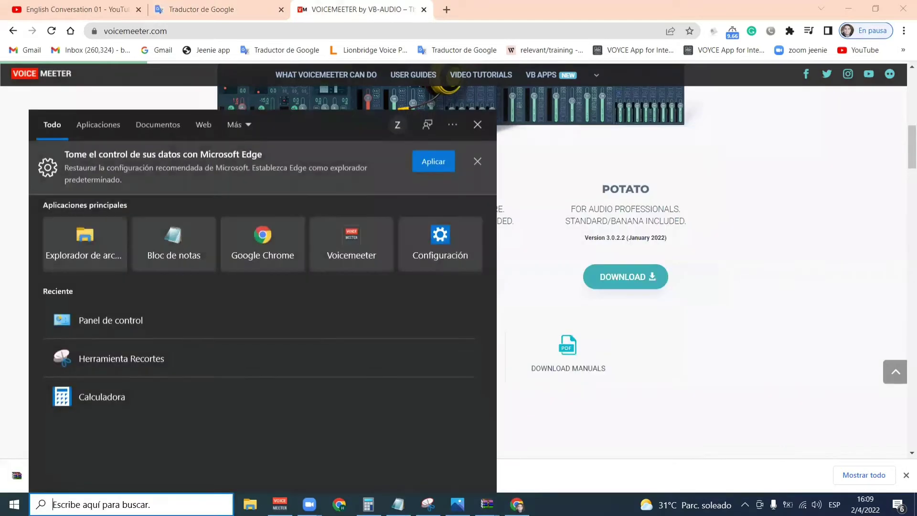
type("voice")
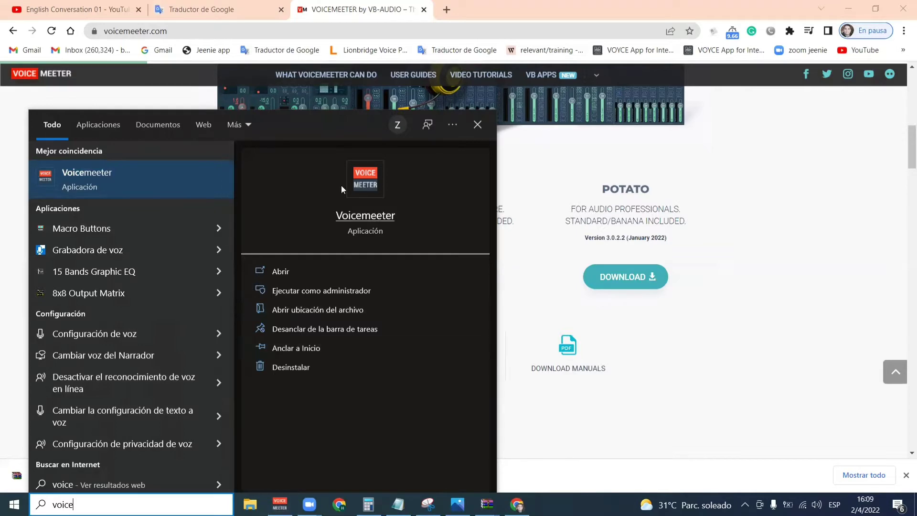
Launch the Voicemeeter mixer and minimize Chrome so the mixer is visible.
left_click(753, 326)
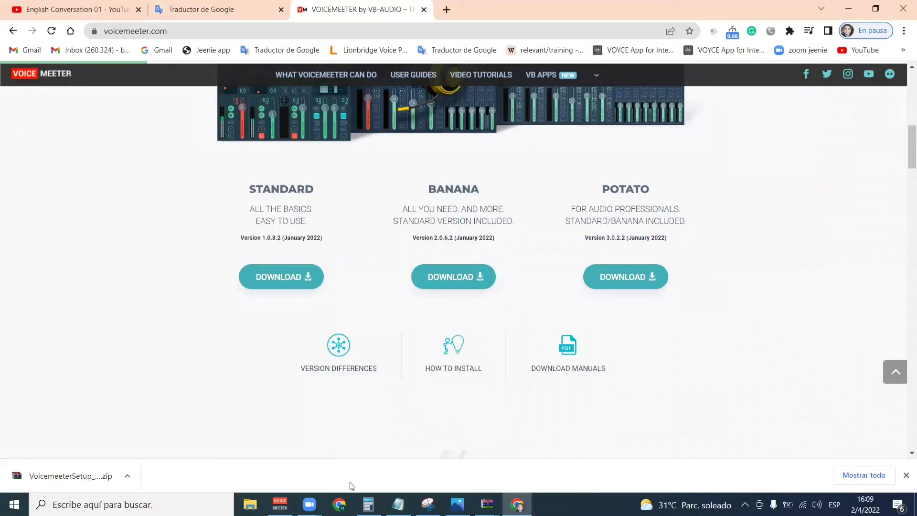
left_click(279, 504)
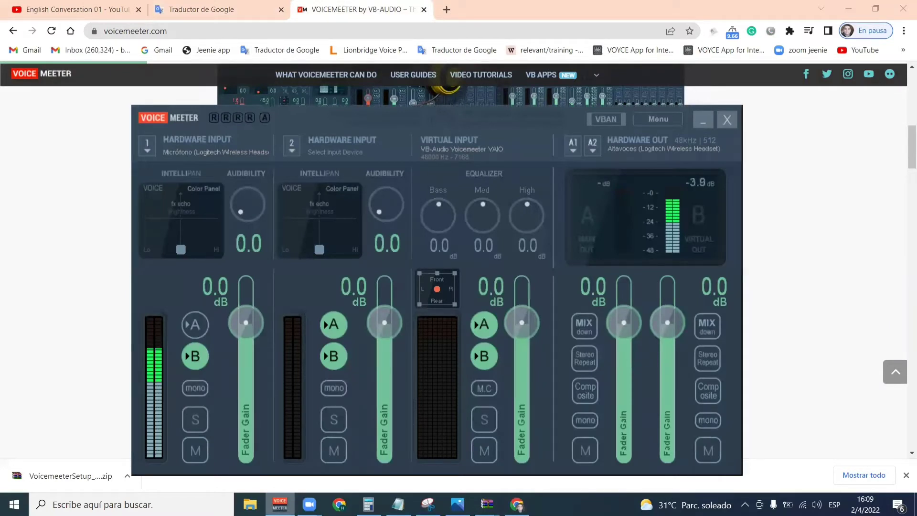
left_click(854, 7)
left_click(854, 7)
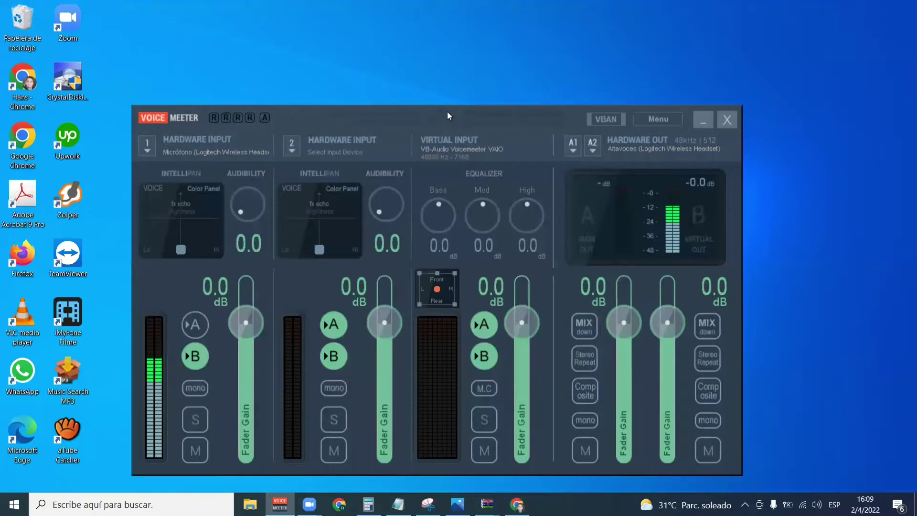
Confirm Hardware Input 1 uses the Logitech headset microphone and list the A1 output devices.
left_click(147, 152)
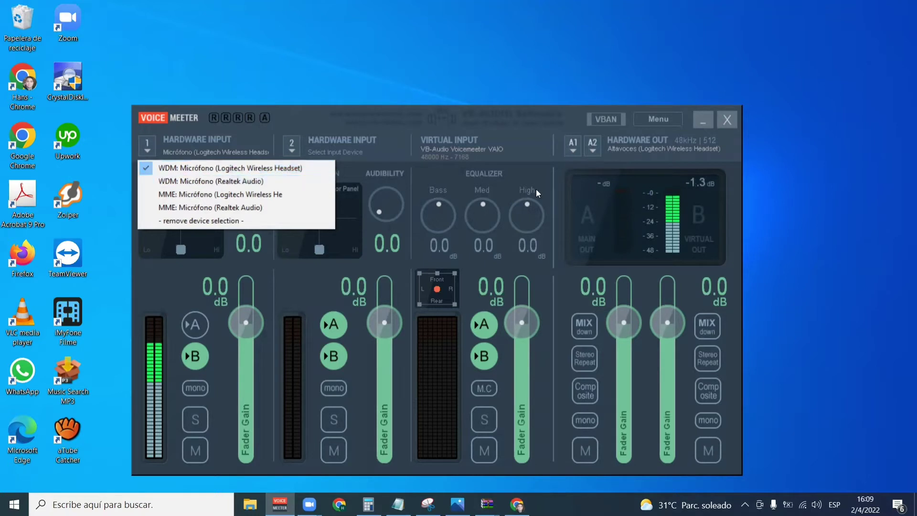
left_click(571, 151)
left_click(571, 150)
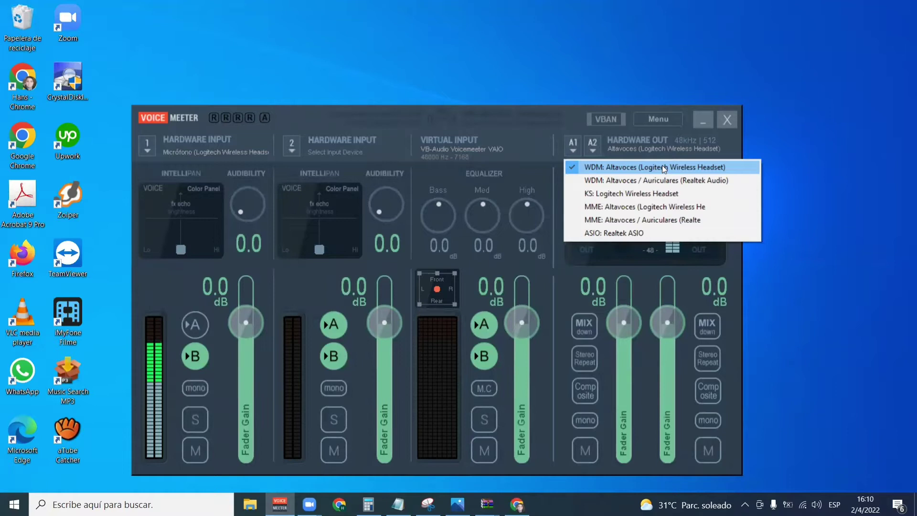
Toggle strip 1's A button on then off, leaving the microphone routed only to bus B.
left_click(198, 321)
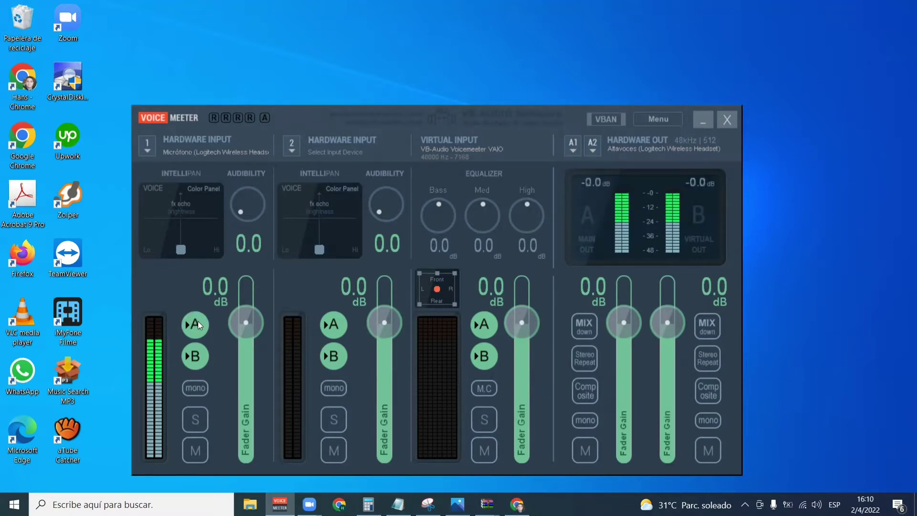
left_click(195, 319)
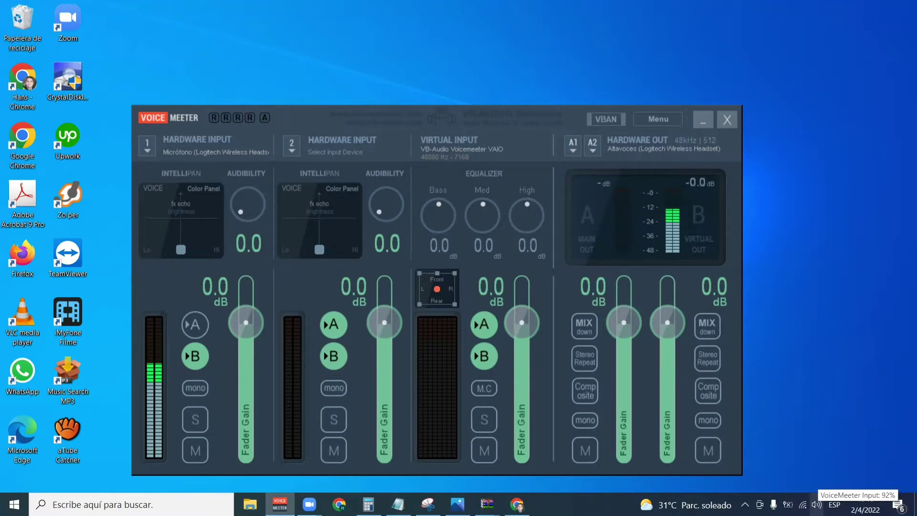
right_click(816, 504)
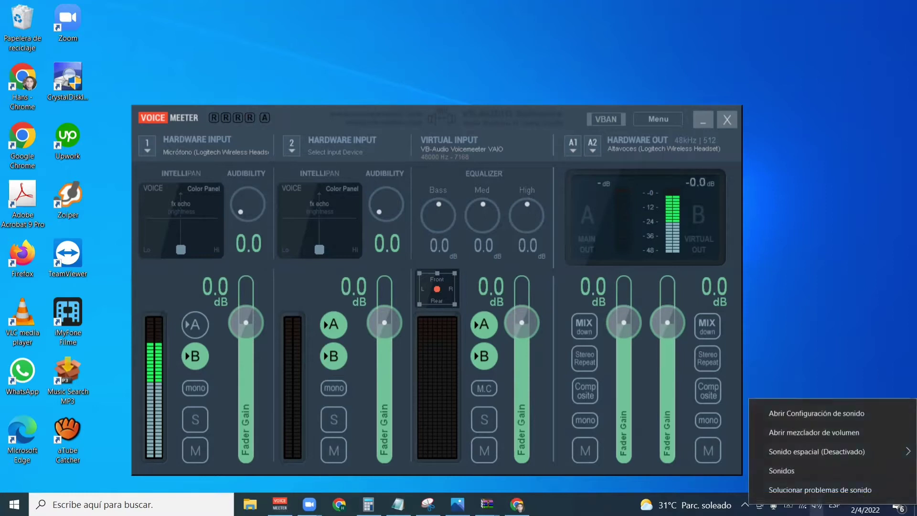
left_click(791, 471)
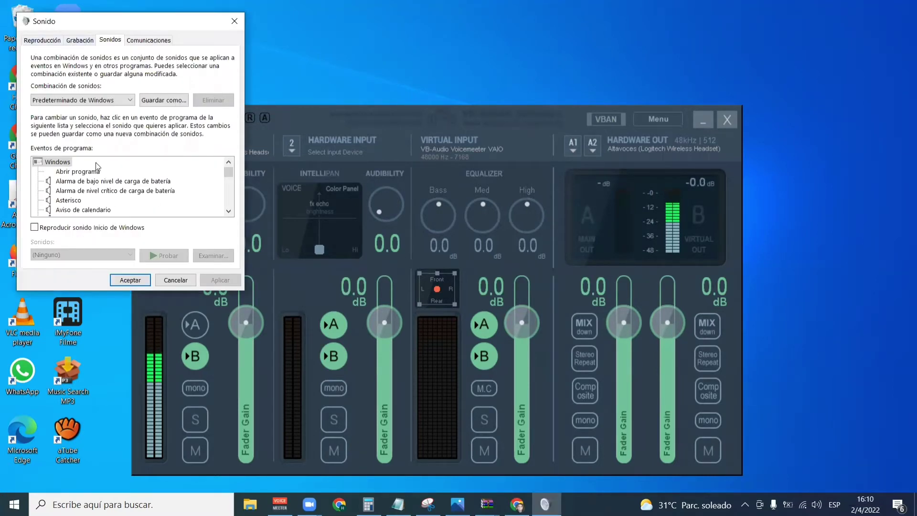
left_click(43, 43)
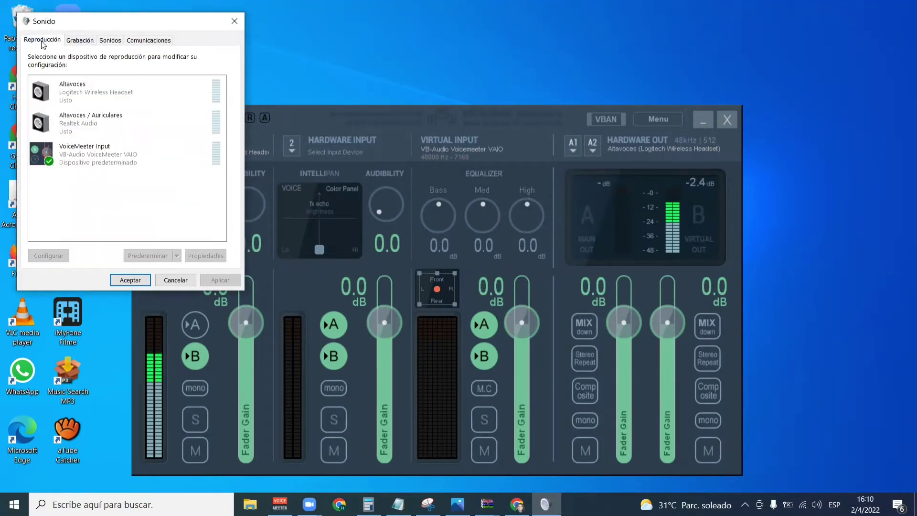
left_click(78, 42)
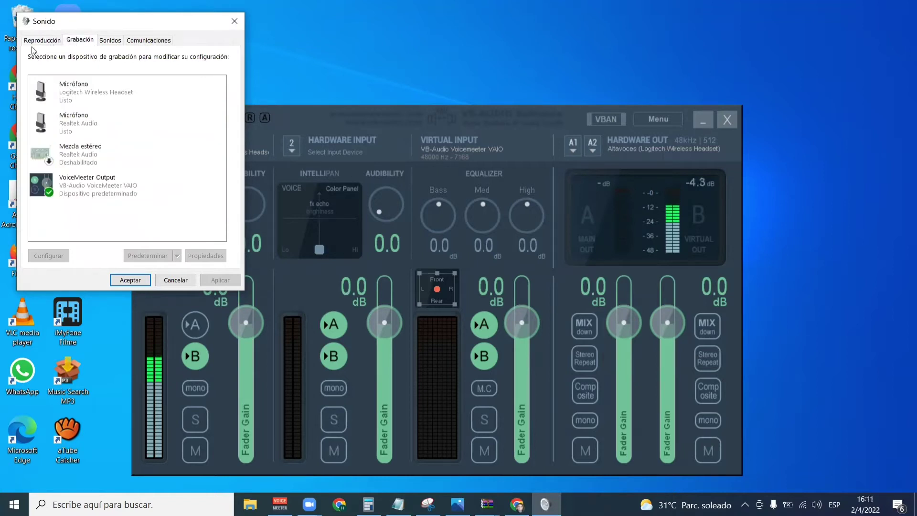
left_click(39, 42)
left_click(79, 40)
left_click(40, 44)
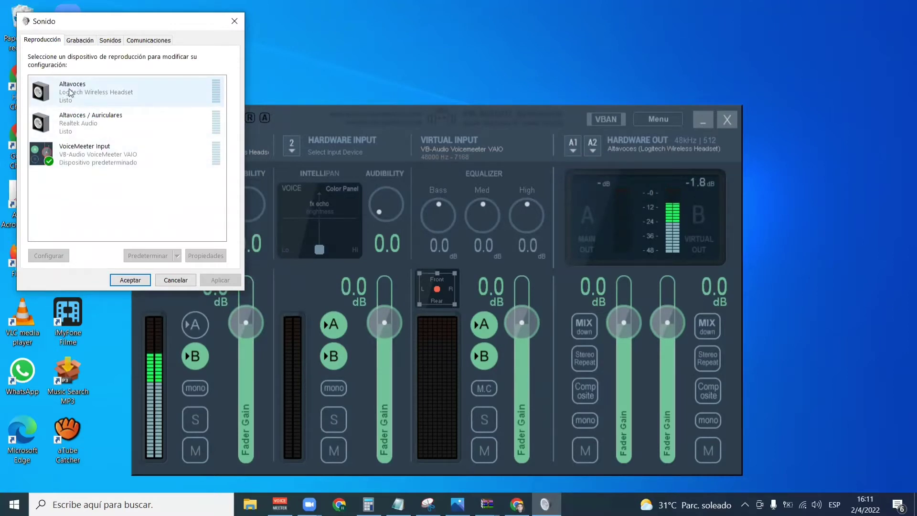
left_click(75, 154)
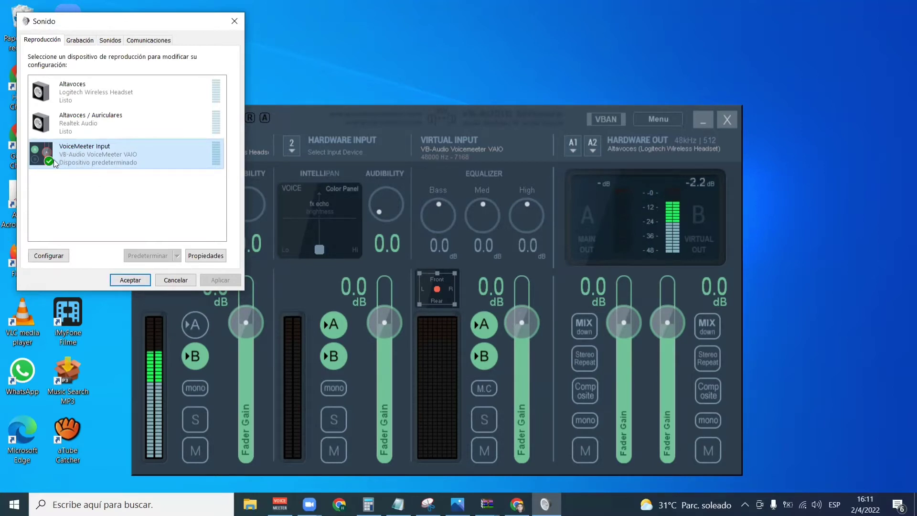
left_click(129, 282)
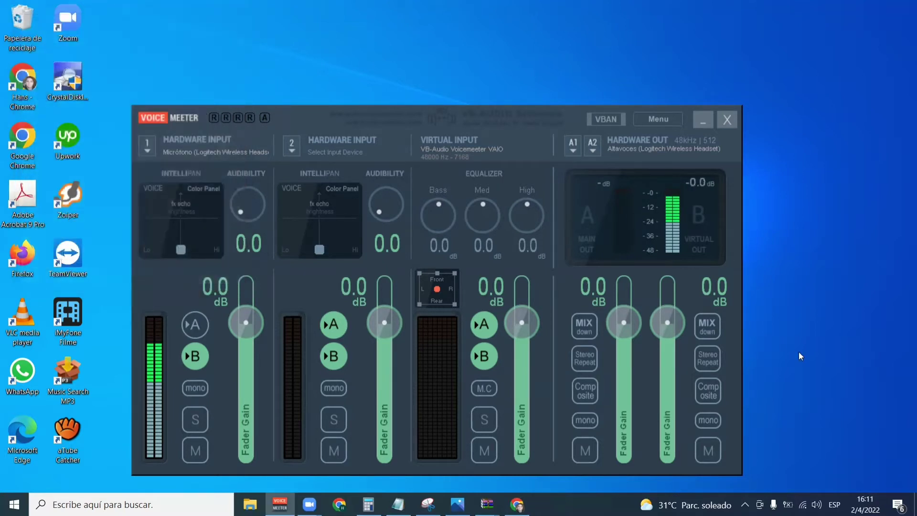
right_click(816, 504)
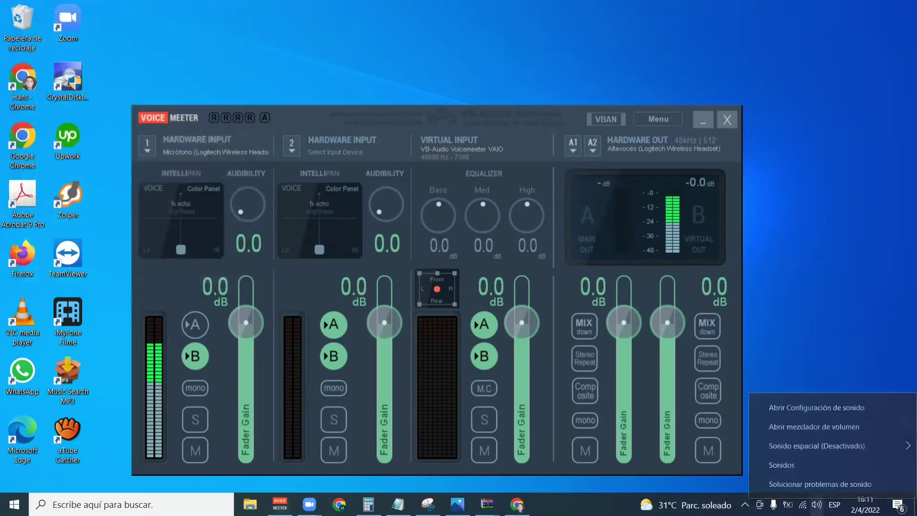
left_click(786, 465)
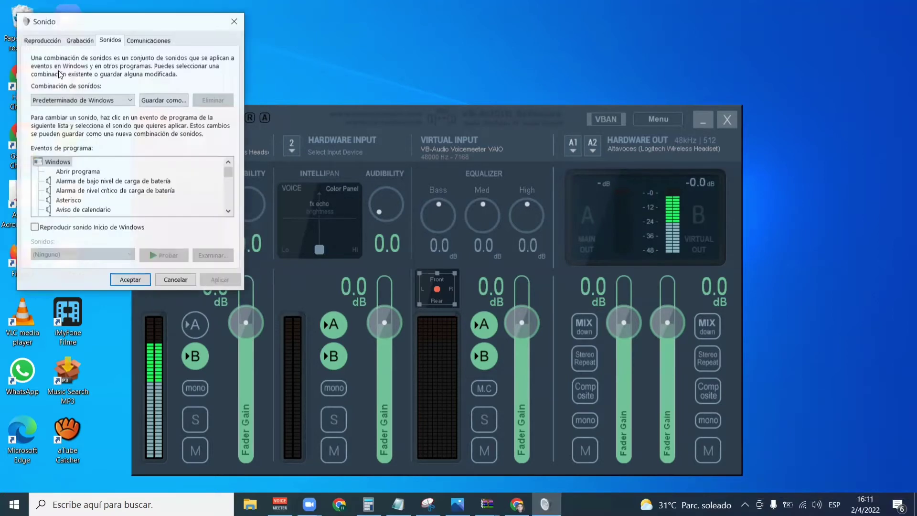
left_click(46, 42)
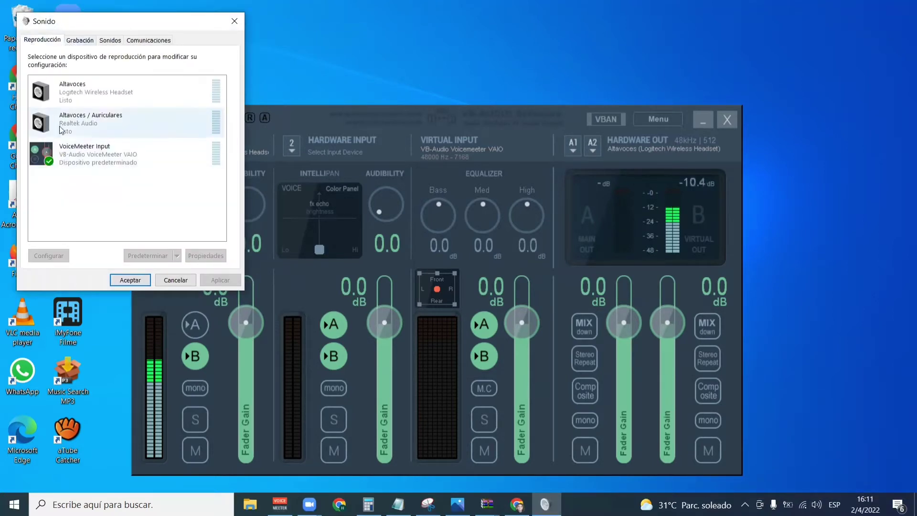
left_click(75, 41)
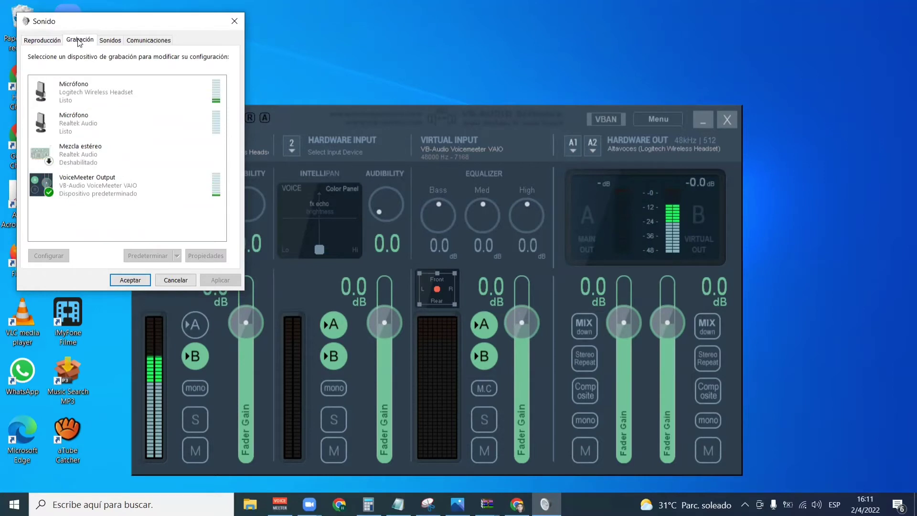
left_click(71, 189)
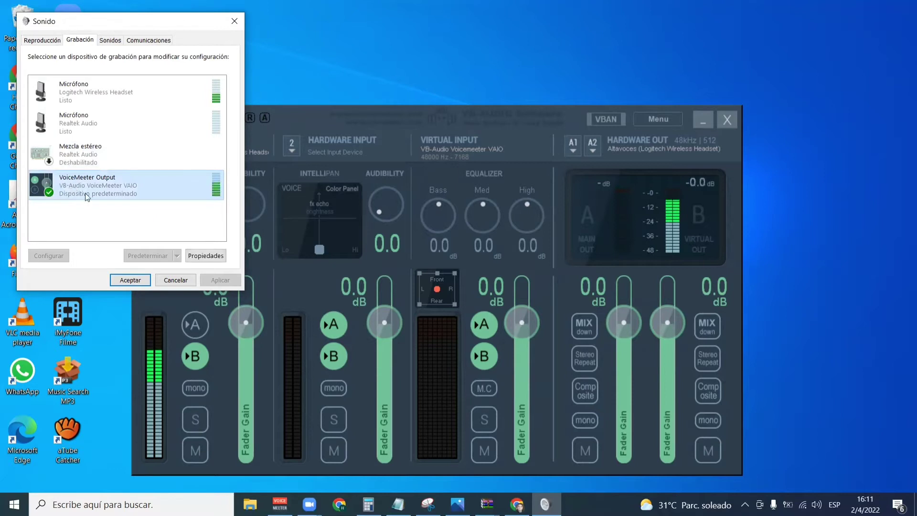
left_click(130, 280)
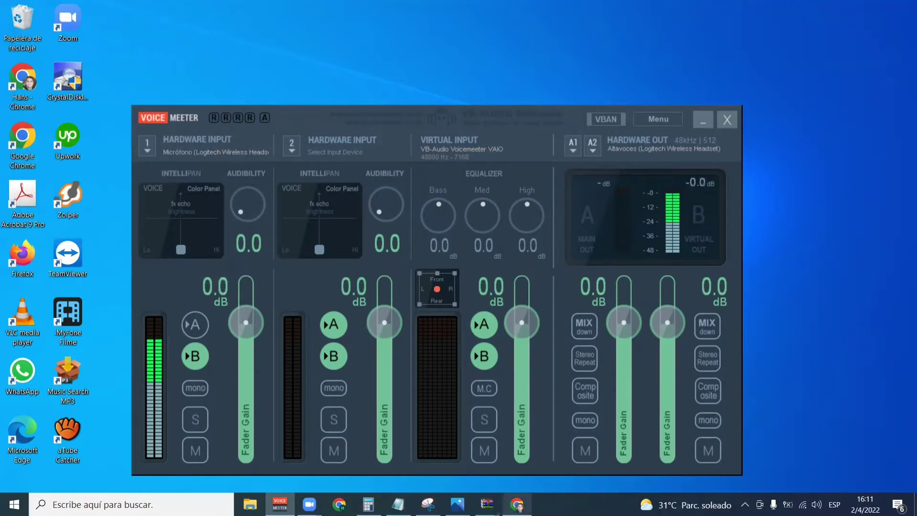
Bring Chrome forward and play the English Conversation 01 video on YouTube.
left_click(517, 504)
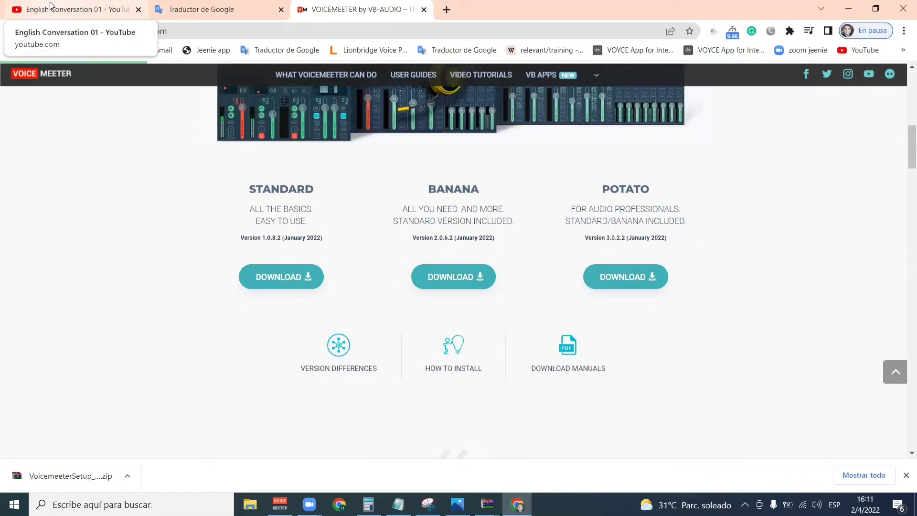
left_click(51, 6)
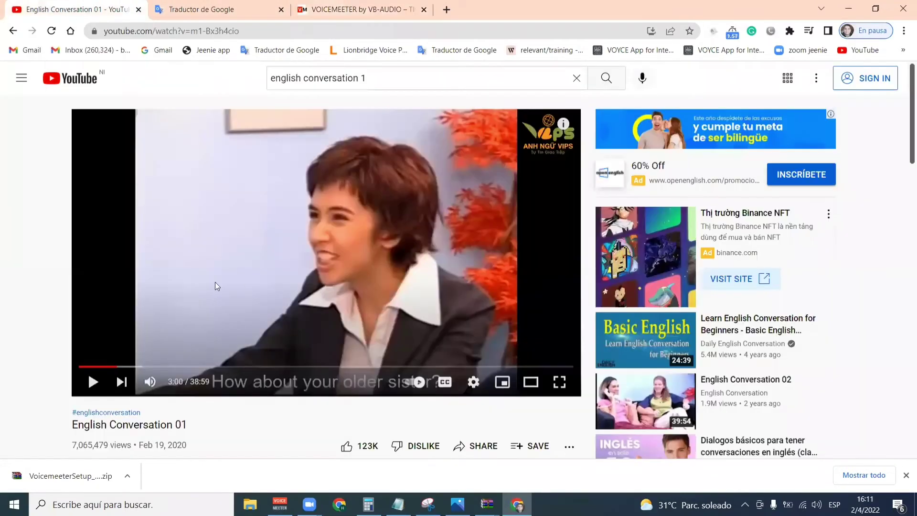
left_click(146, 268)
Dictate the video's English speech into Google Translate, pausing the video before stopping dictation.
left_click(210, 10)
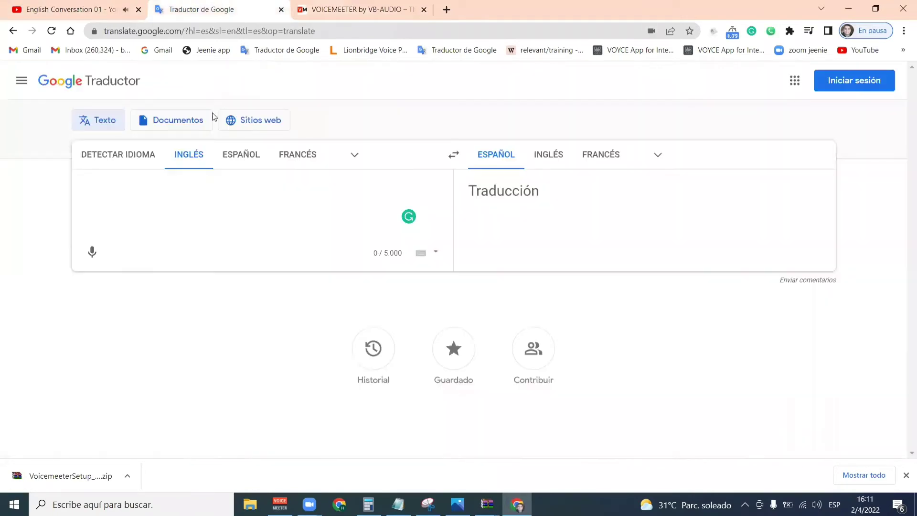
left_click(87, 255)
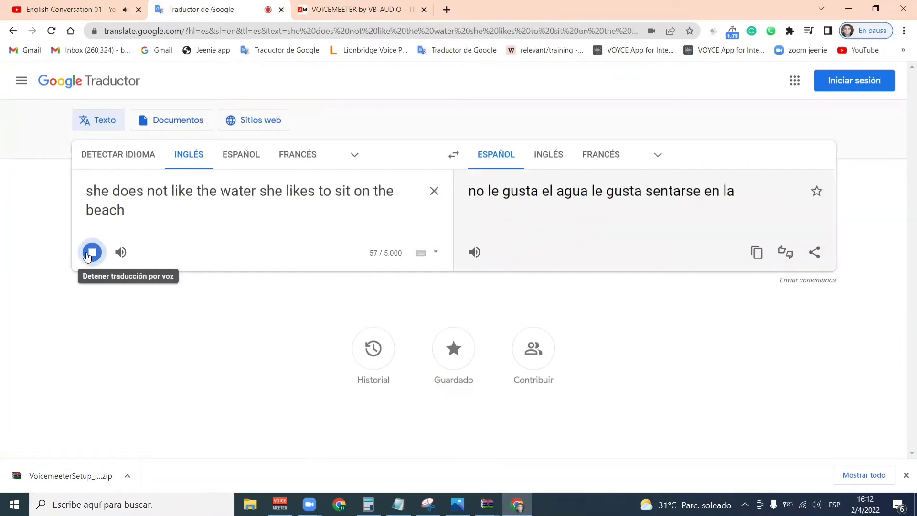
left_click(72, 8)
left_click(176, 196)
left_click(253, 9)
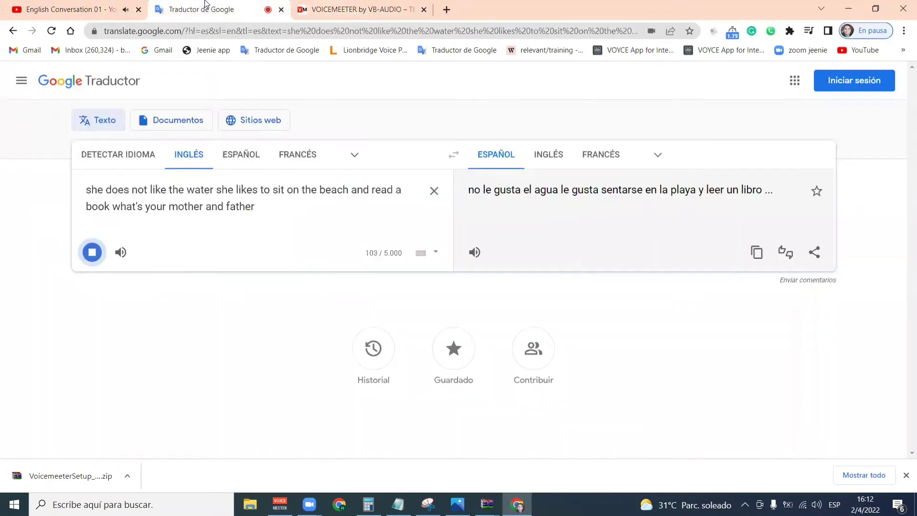
left_click(90, 259)
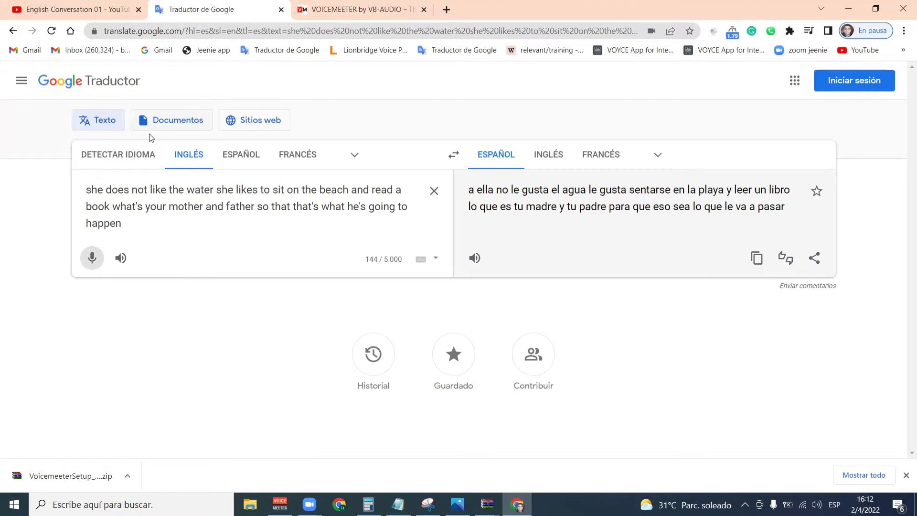
Swap Google Translate's languages so Spanish translates to English.
left_click(449, 155)
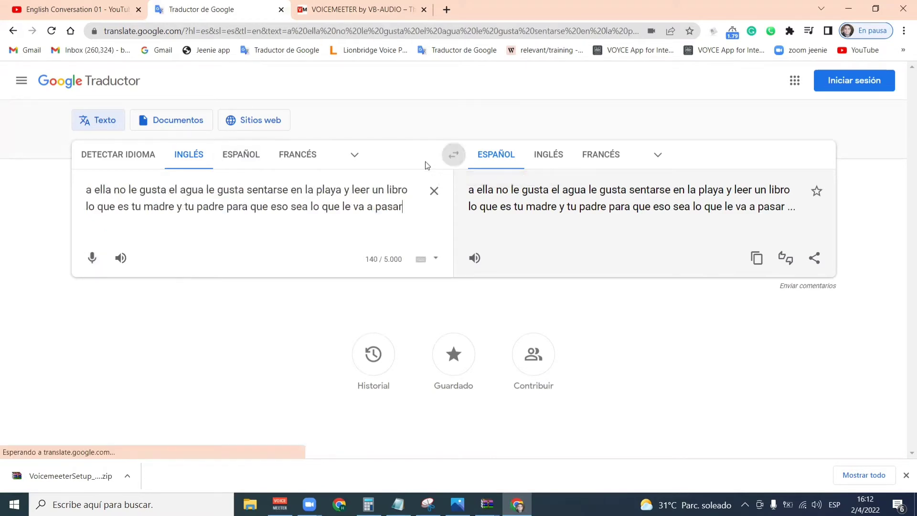
left_click(451, 156)
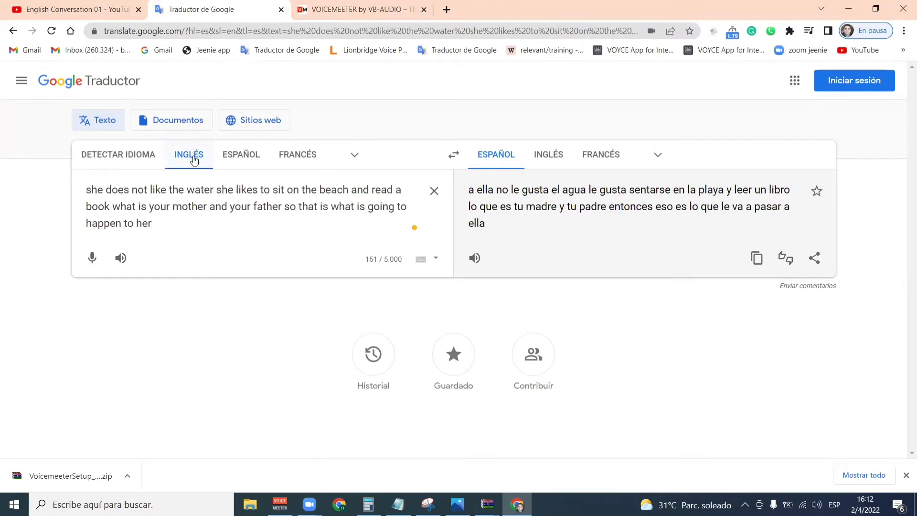
left_click(457, 159)
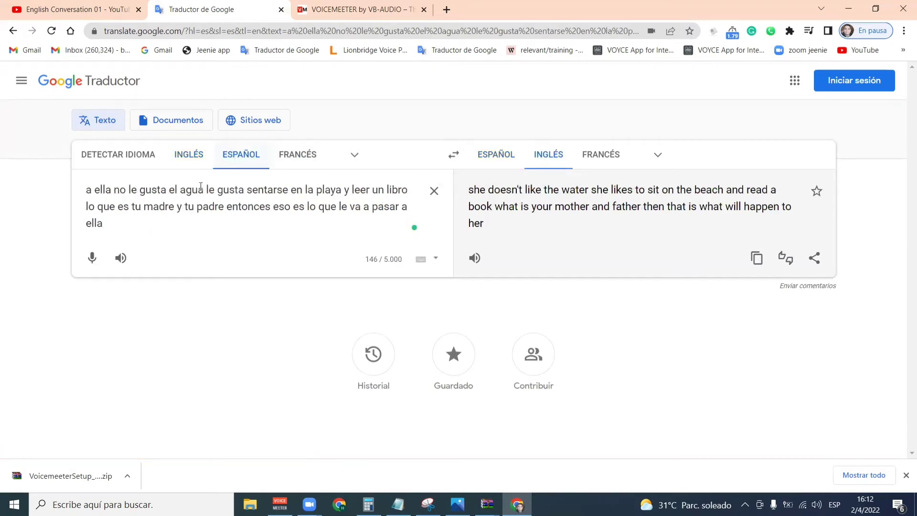
Dictate a Spanish paragraph about translation mistakes, then swap back to English to Spanish.
left_click(88, 262)
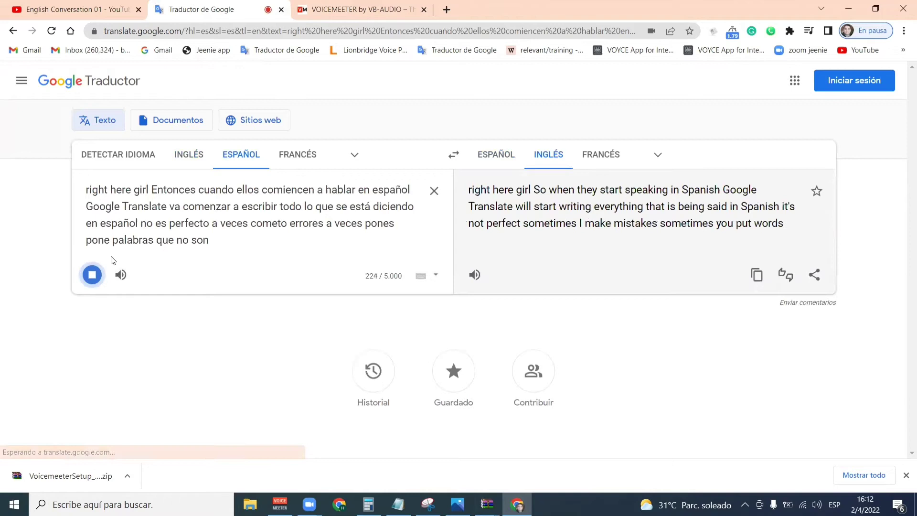
left_click(454, 155)
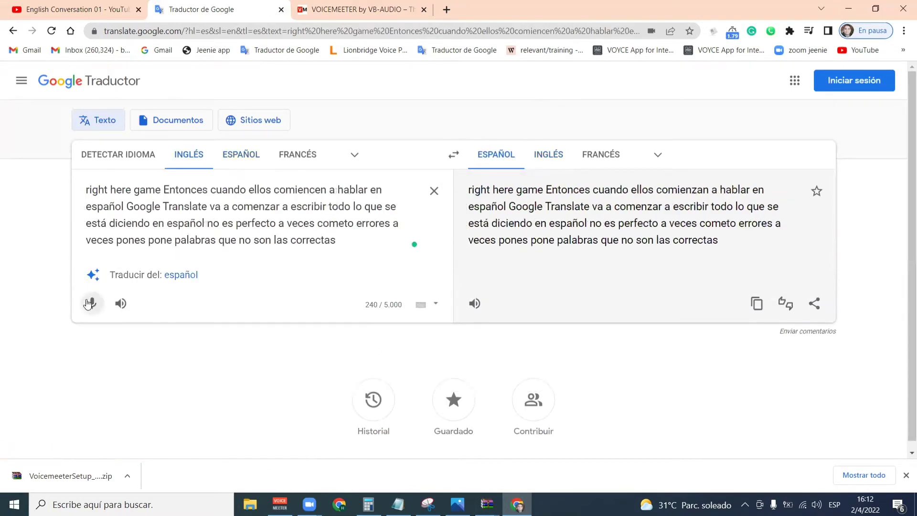
Dictate a long English explanation into Google Translate, then return to the voicemeeter.com tab.
left_click(90, 303)
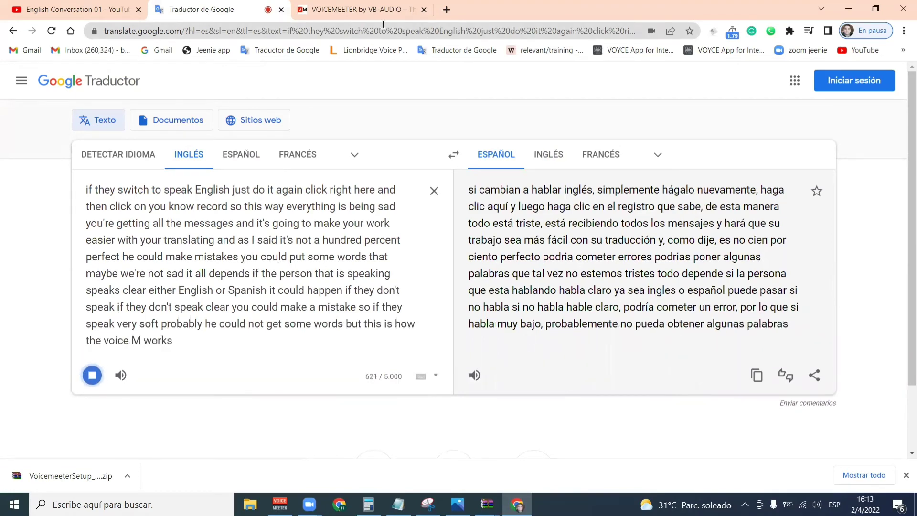
left_click(401, 10)
scroll(306, 335, "up", 4)
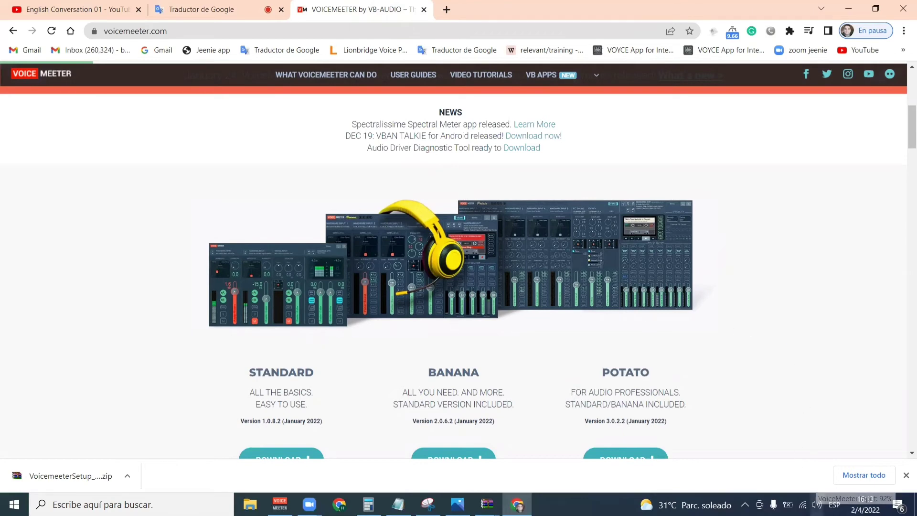
left_click(280, 504)
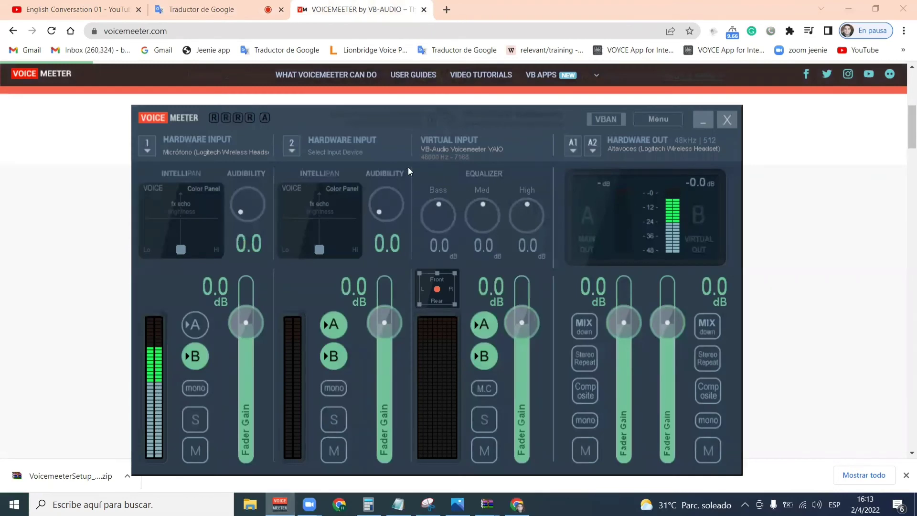
left_click(698, 122)
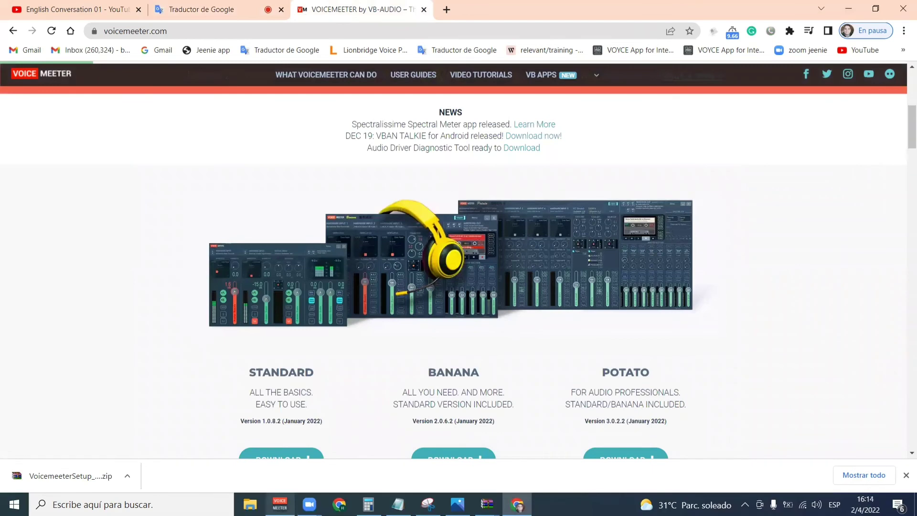
left_click(282, 503)
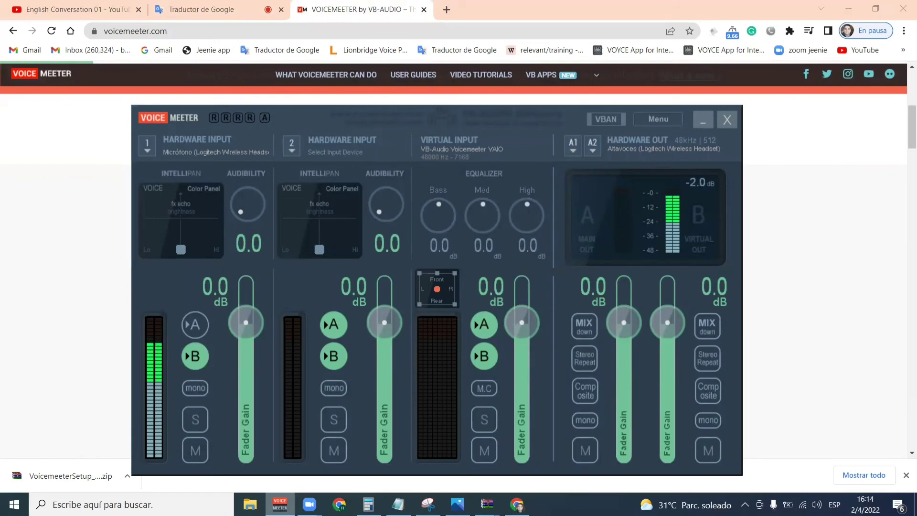
left_click(280, 504)
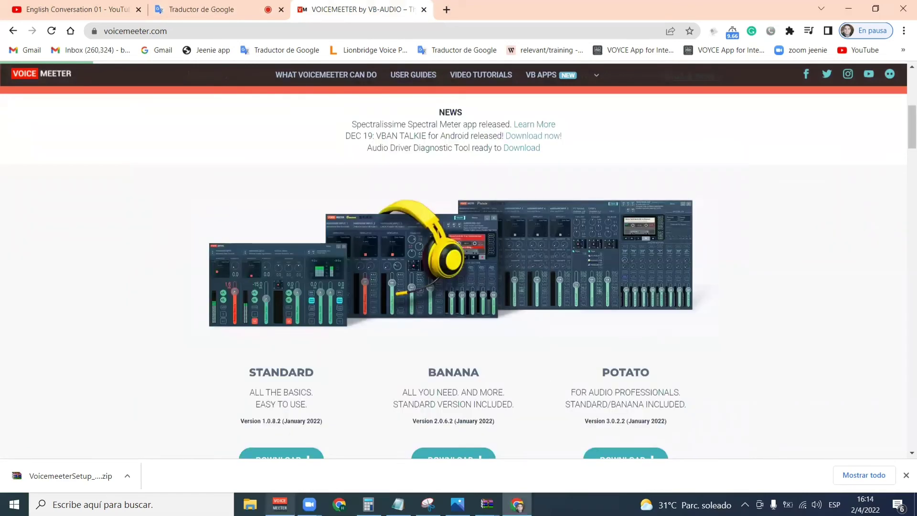
left_click(279, 504)
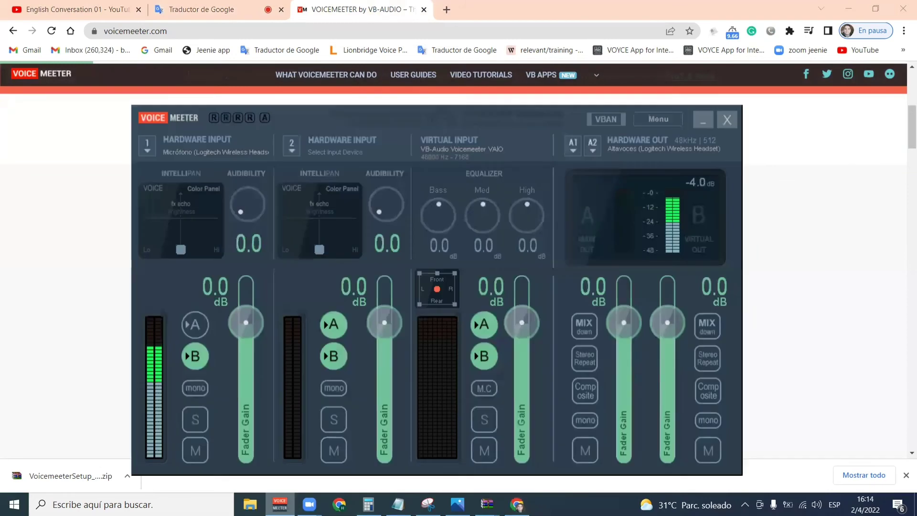
left_click(704, 121)
Show the Sonido dialog's Grabación devices and select the Logitech headset microphone.
right_click(816, 502)
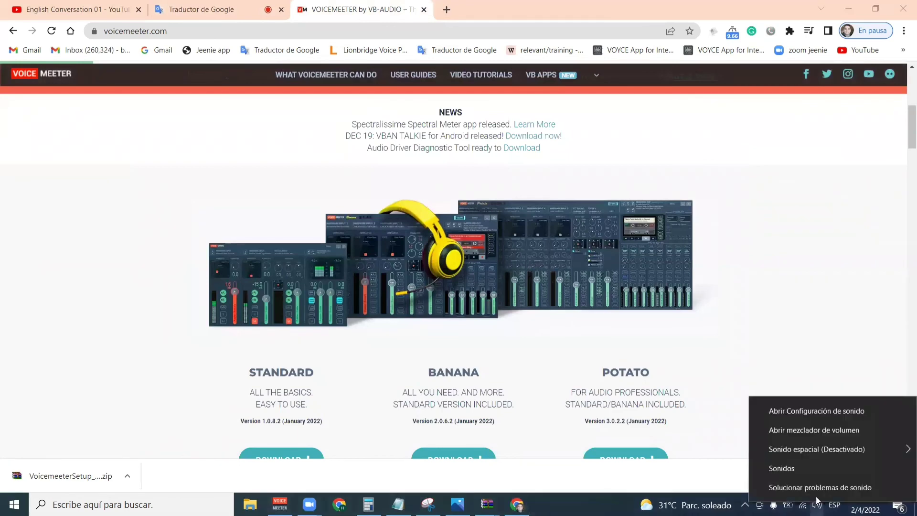
left_click(781, 468)
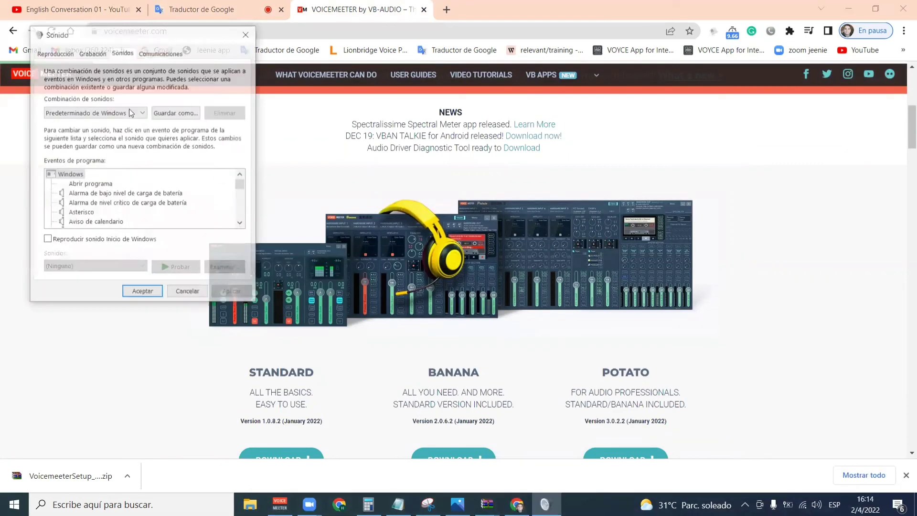
left_click(48, 54)
left_click(91, 54)
left_click(54, 52)
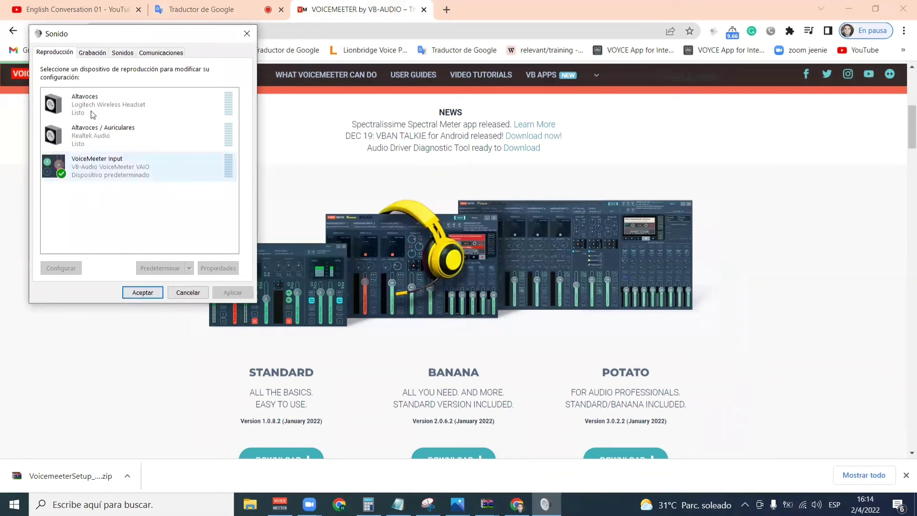
left_click(90, 54)
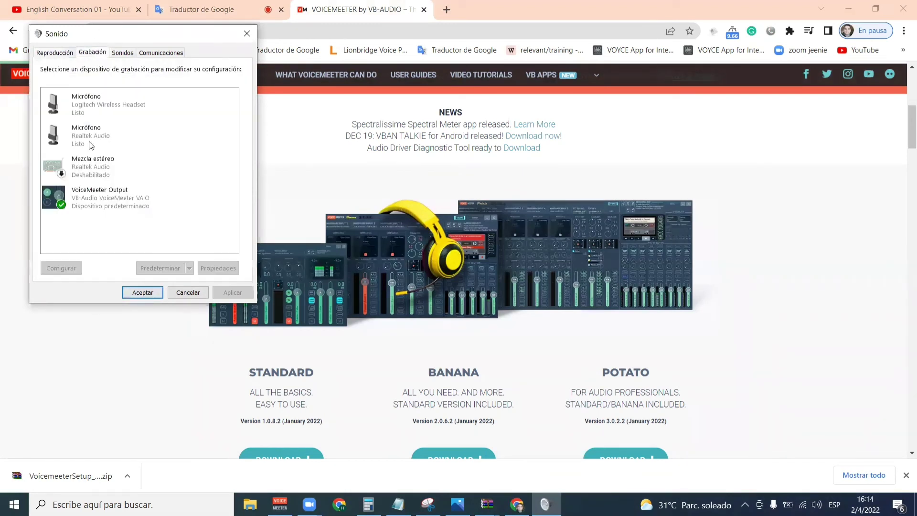
left_click(86, 105)
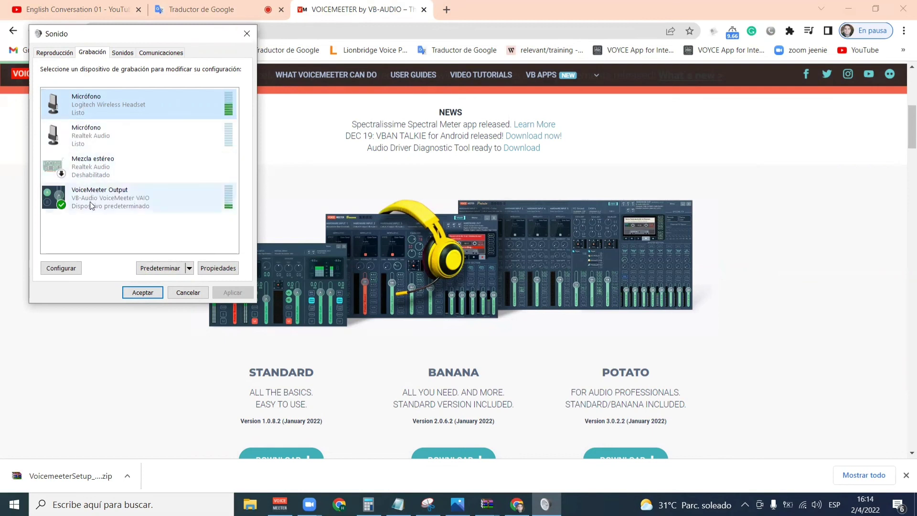
Close the Sonido dialog with Aceptar, returning to Chrome's voicemeeter.com page.
left_click(247, 34)
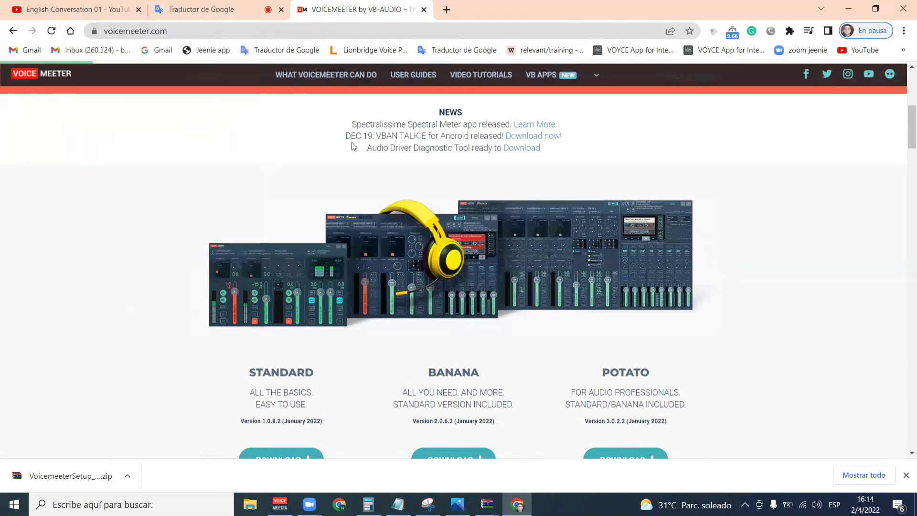